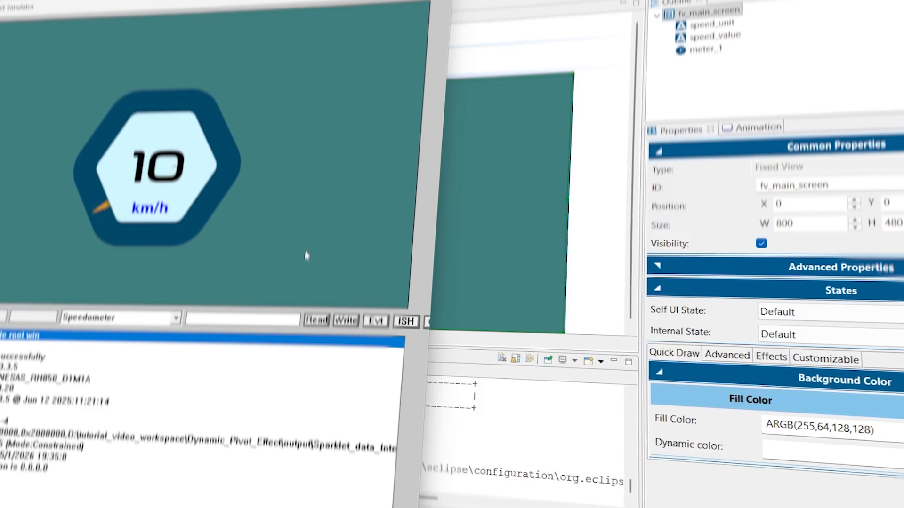
pyautogui.click(322, 322)
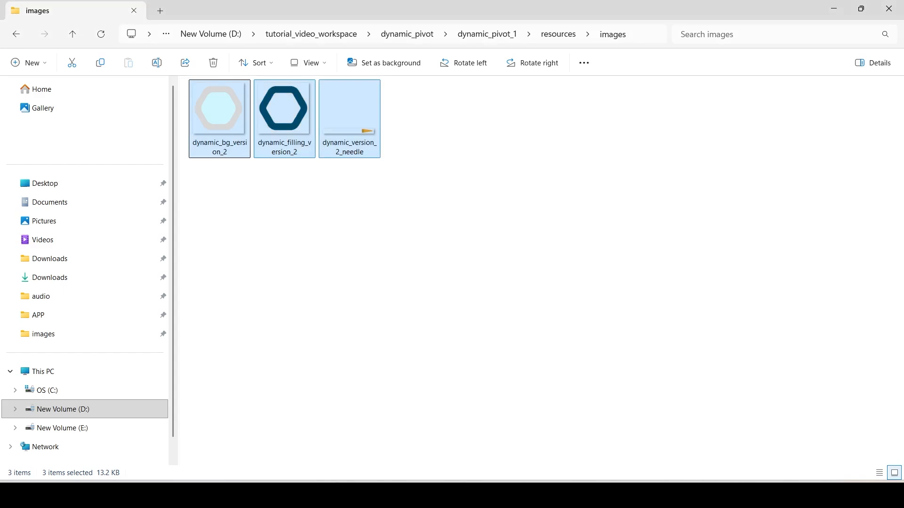
# - Switch to Flint and place a Dial - Model 1 widget on fv_main_screen at about X 305, Y 193
pyautogui.click(656, 495)
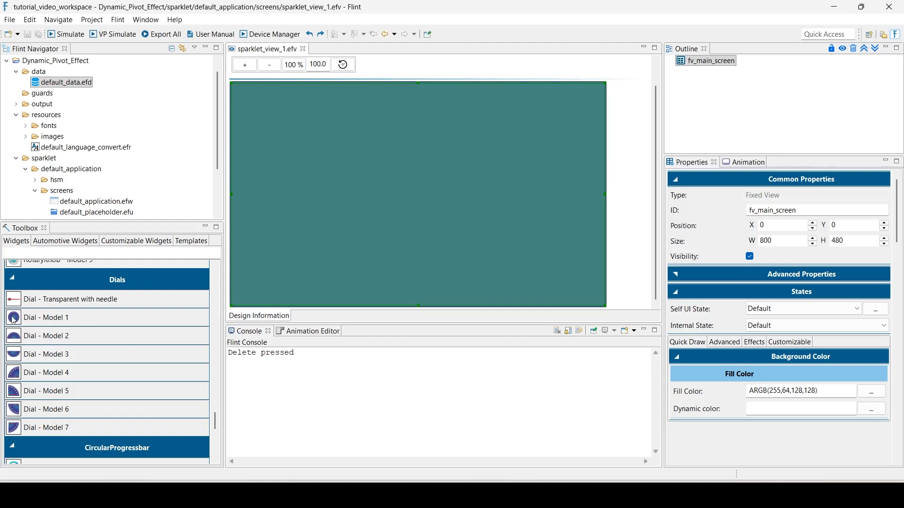
pyautogui.moveTo(14, 320)
pyautogui.moveTo(14, 320); pyautogui.dragTo(349, 185)
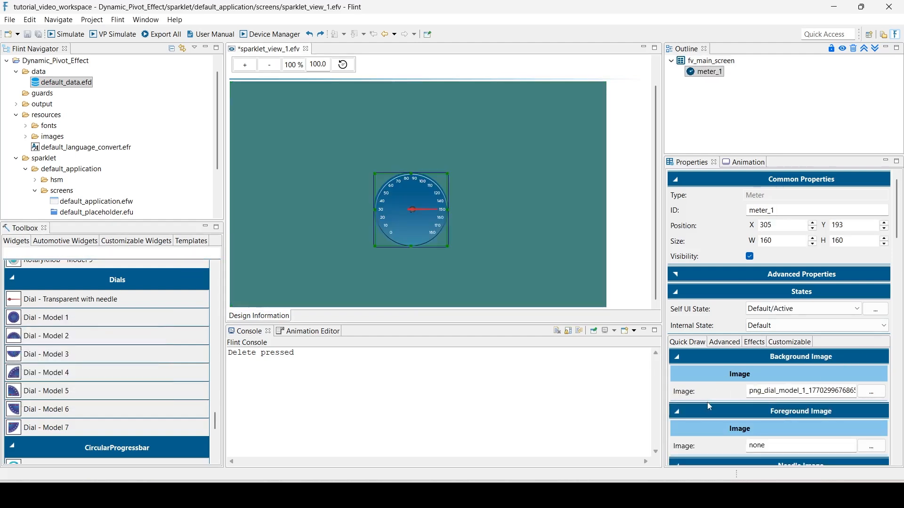
# - Set the dial's background image to png_dynamic_bg_version_2
pyautogui.scroll(-3, 708, 404)
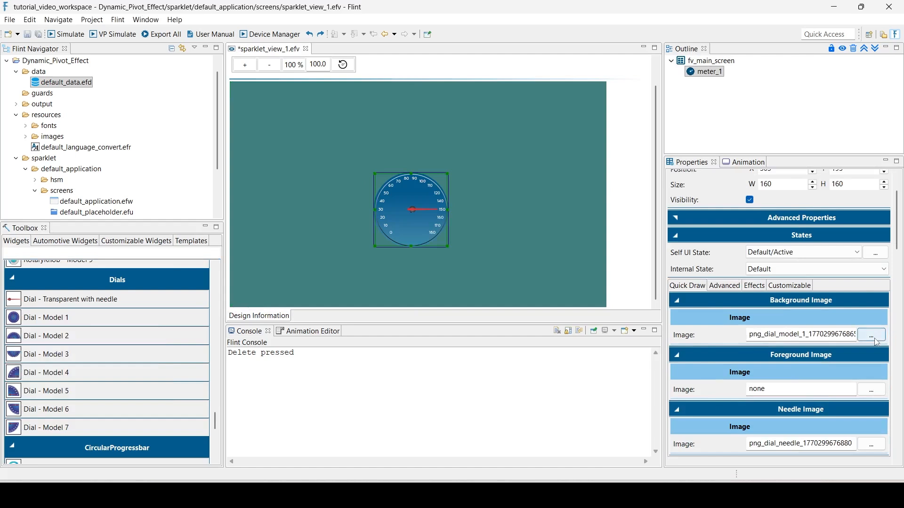
pyautogui.click(872, 335)
pyautogui.click(292, 161)
pyautogui.click(420, 452)
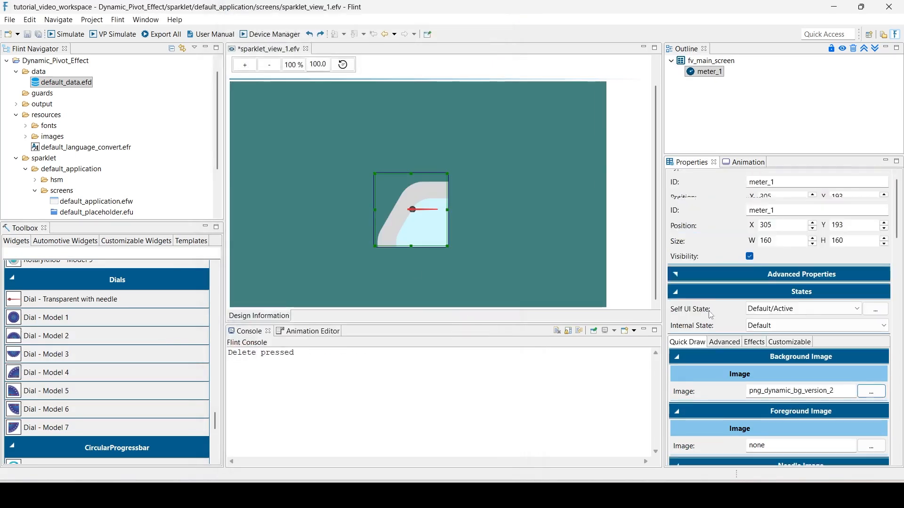
# - Resize the dial to 300 by 300 and move it to about X 226, Y 110 on the screen
pyautogui.moveTo(773, 241); pyautogui.dragTo(758, 249)
pyautogui.write('300')
pyautogui.moveTo(845, 241); pyautogui.dragTo(813, 244)
pyautogui.write('300')
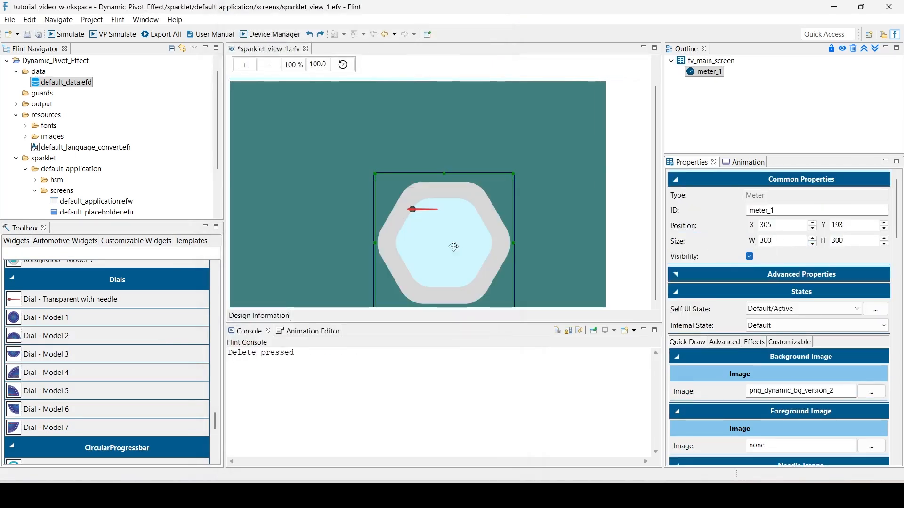
pyautogui.moveTo(453, 246); pyautogui.dragTo(416, 206)
# - Set the dial's foreground image to png_dynamic_filling_version_2 and its needle image to png_dynamic_version_2_needle
pyautogui.scroll(-5, 866, 337)
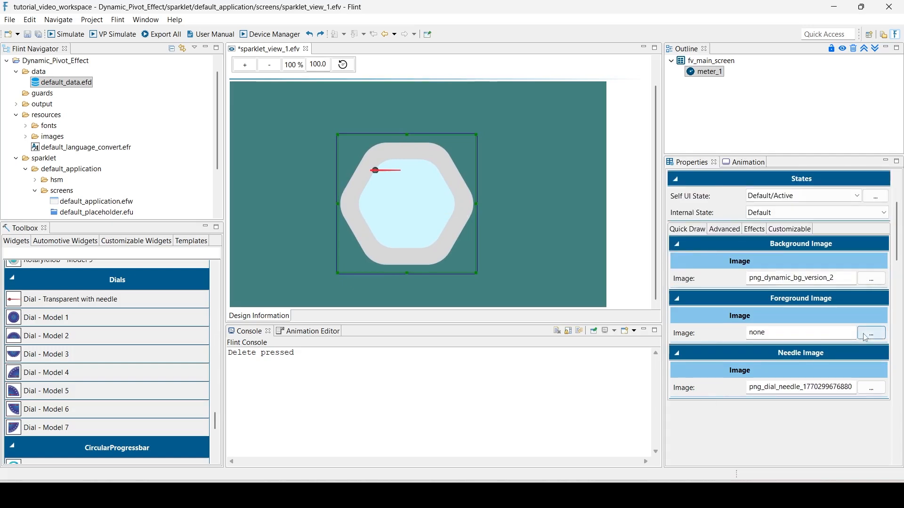
pyautogui.click(871, 333)
pyautogui.click(302, 192)
pyautogui.click(407, 452)
pyautogui.click(872, 388)
pyautogui.click(330, 225)
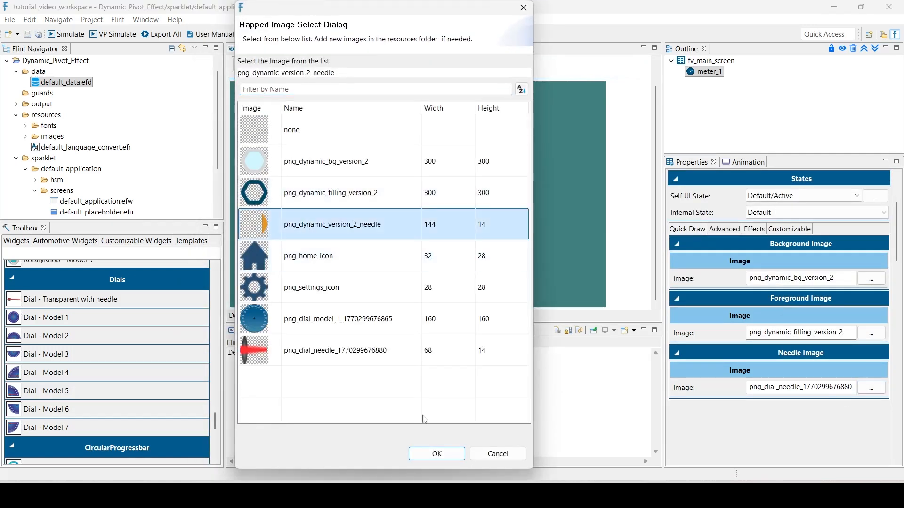
pyautogui.click(436, 454)
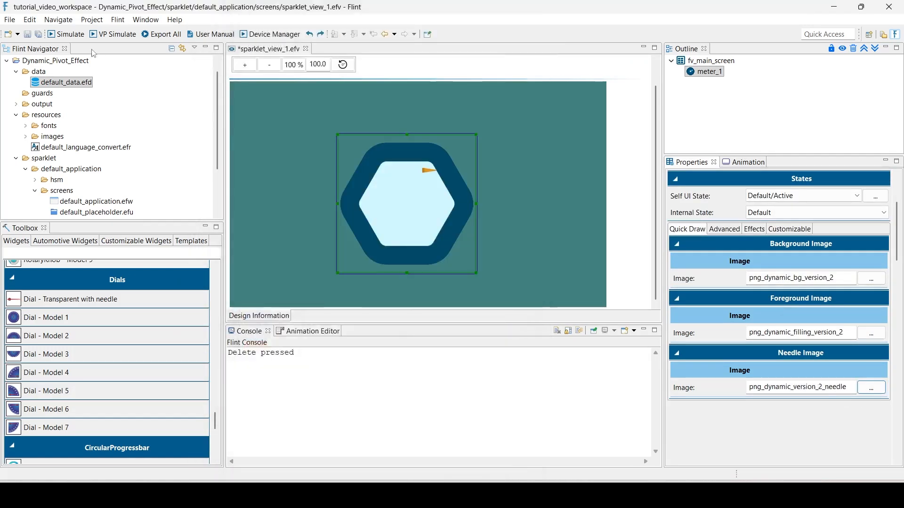
# - Add a data variable named Speedometer with a maximum value of 120 to default_data.efd and save it
pyautogui.doubleClick(76, 83)
pyautogui.click(246, 90)
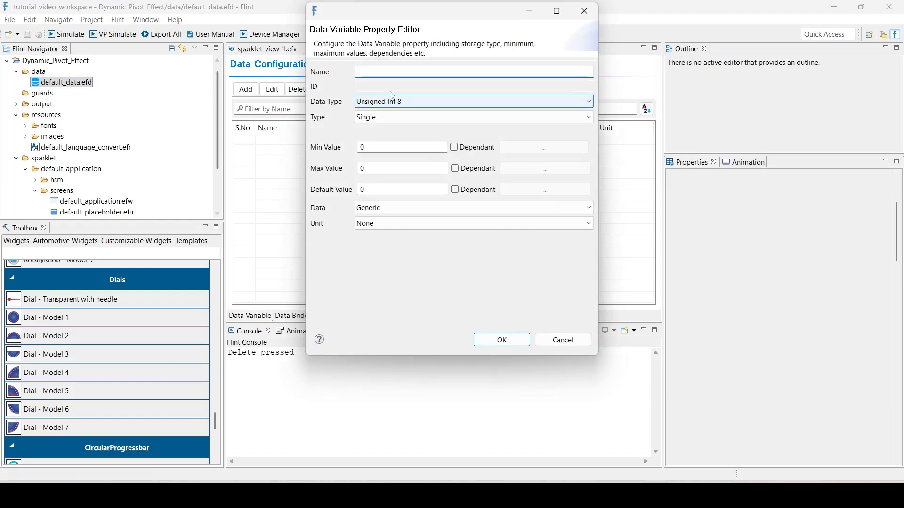
pyautogui.write('Speed')
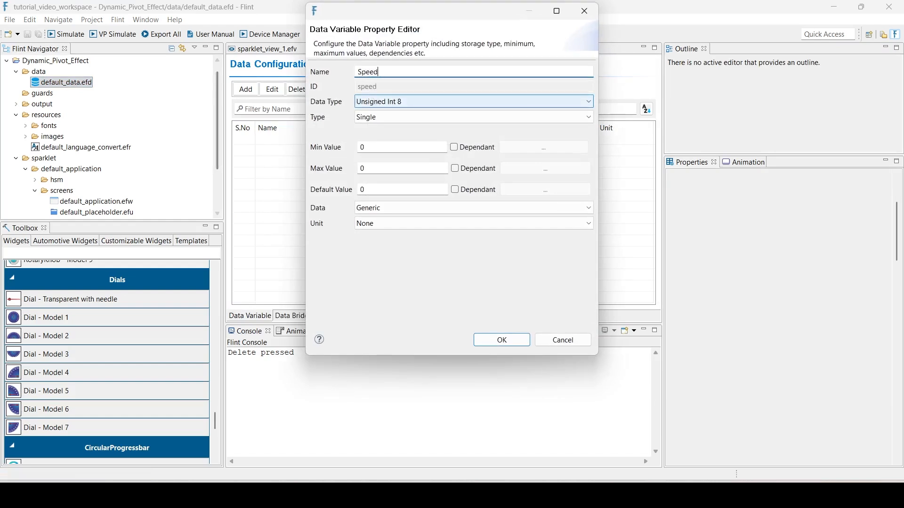
pyautogui.write('ometer')
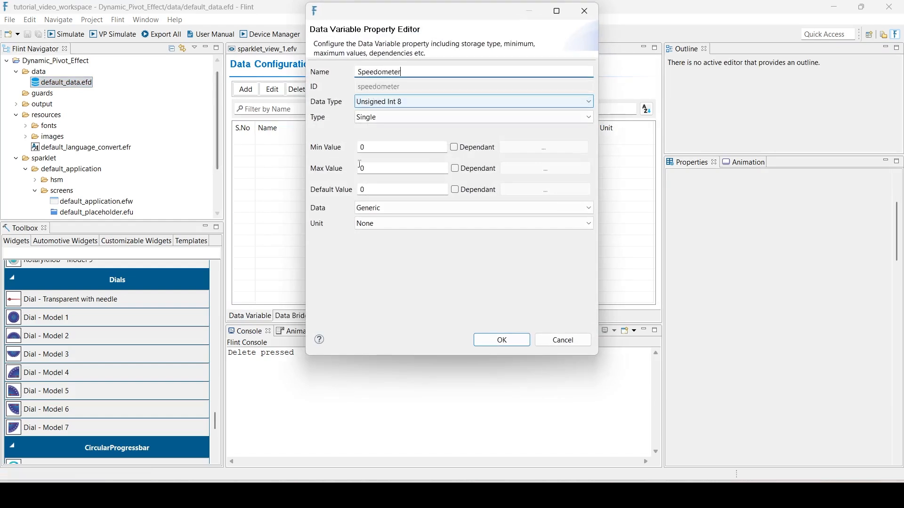
pyautogui.doubleClick(381, 168)
pyautogui.write('12')
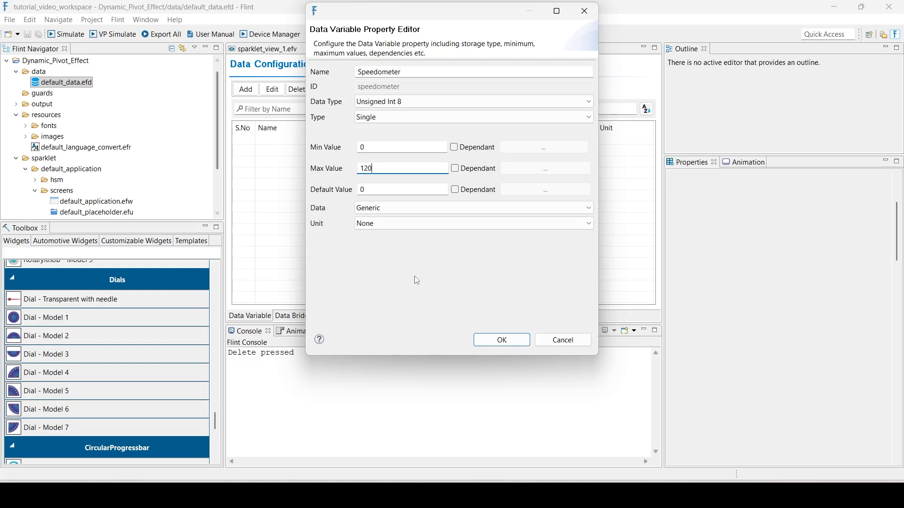
pyautogui.click(492, 340)
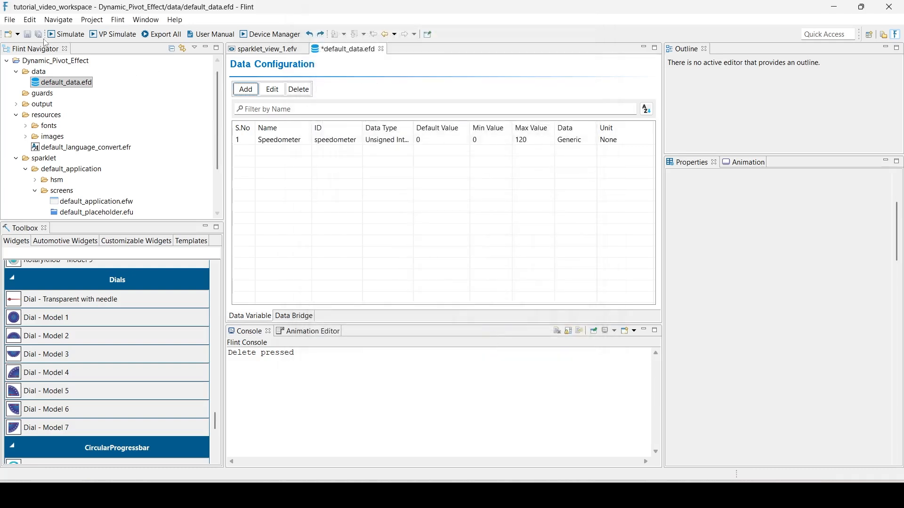
pyautogui.click(39, 35)
# - In sparklet_view_1.efv, bind the meter's current value to the Speedometer variable, set its maximum to 120, and save
pyautogui.click(281, 49)
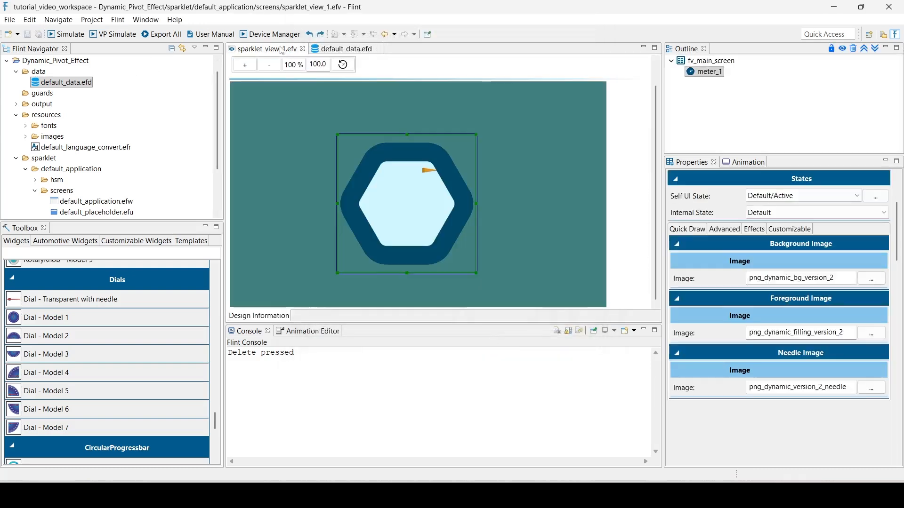
pyautogui.scroll(3, 693, 321)
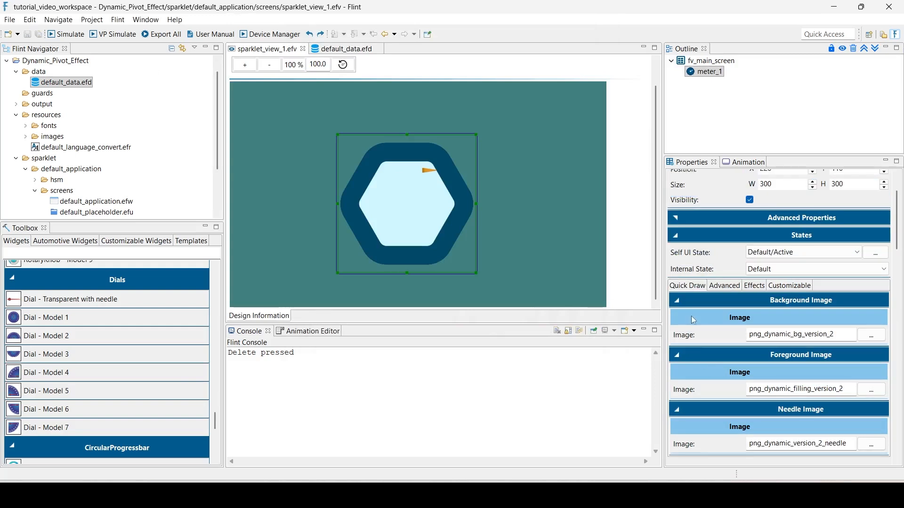
pyautogui.scroll(3, 693, 321)
pyautogui.click(676, 276)
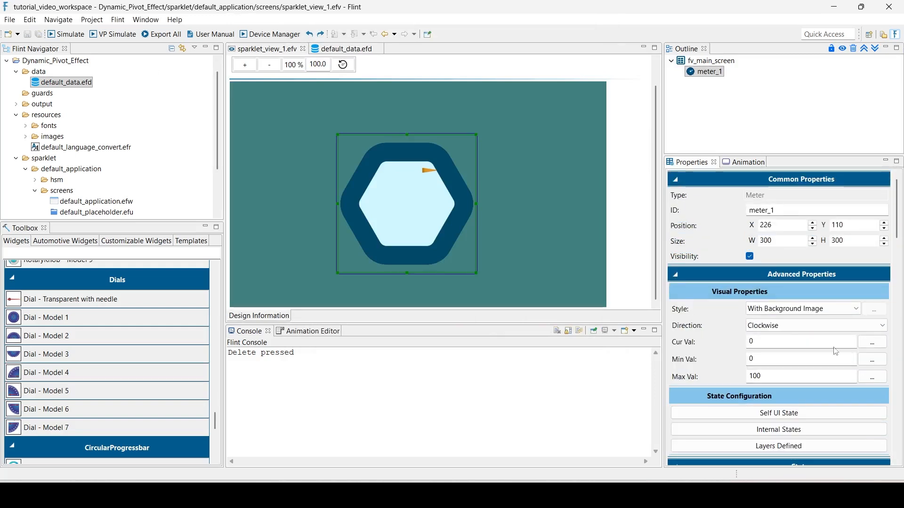
pyautogui.click(872, 343)
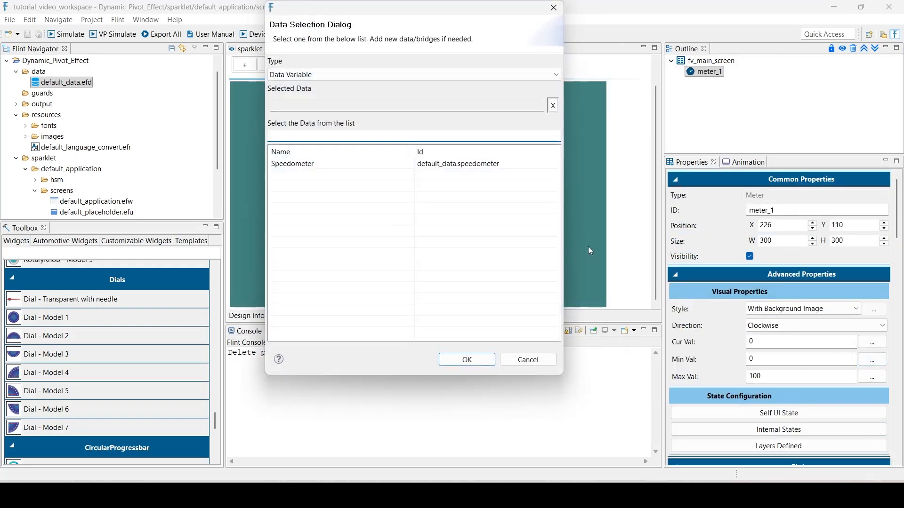
pyautogui.click(301, 165)
pyautogui.click(467, 360)
pyautogui.doubleClick(775, 379)
pyautogui.write('120')
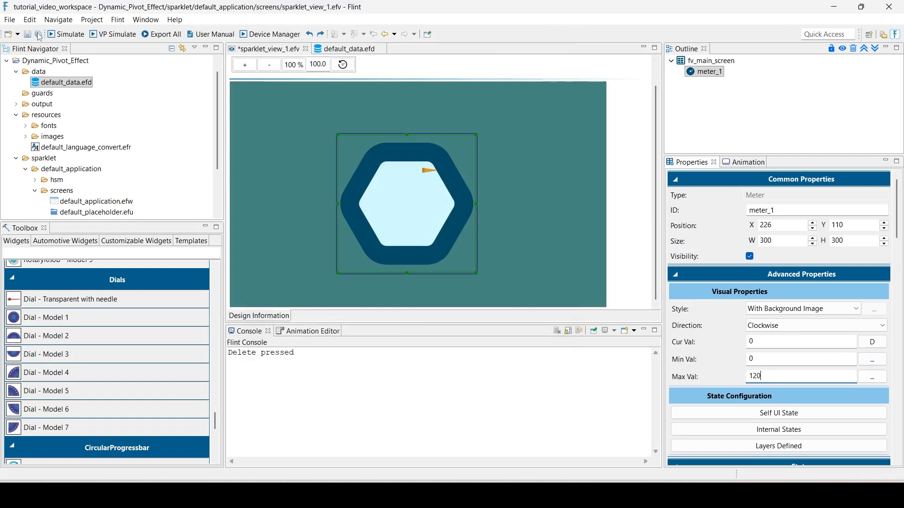
pyautogui.hotkey('ctrl', 's')
# - In the needle image's rotation settings, set the pivot to X 166, Y 155 and the center to X 5, Y 0
pyautogui.scroll(-8, 699, 327)
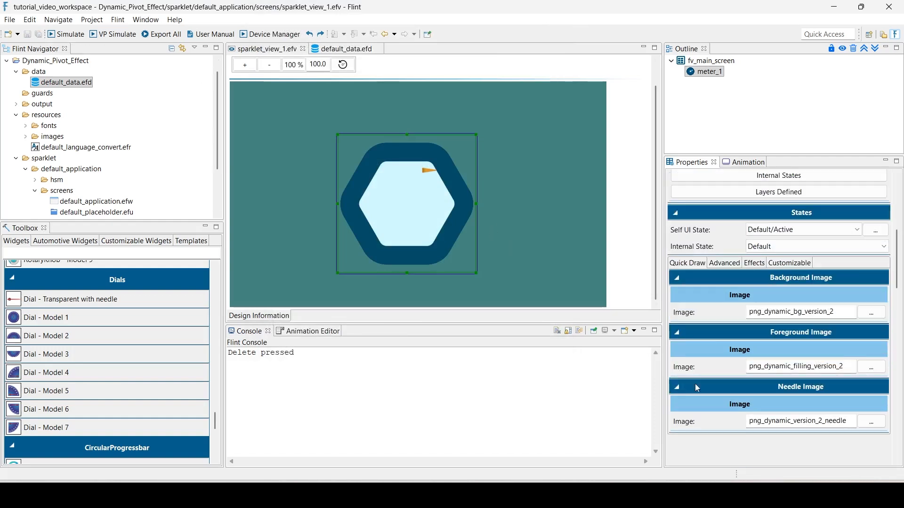
pyautogui.scroll(-10, 700, 326)
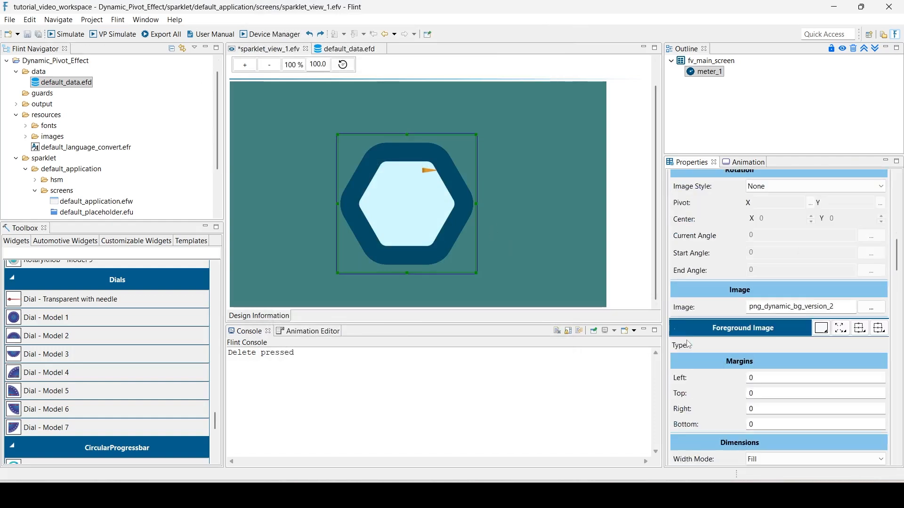
pyautogui.scroll(-8, 708, 320)
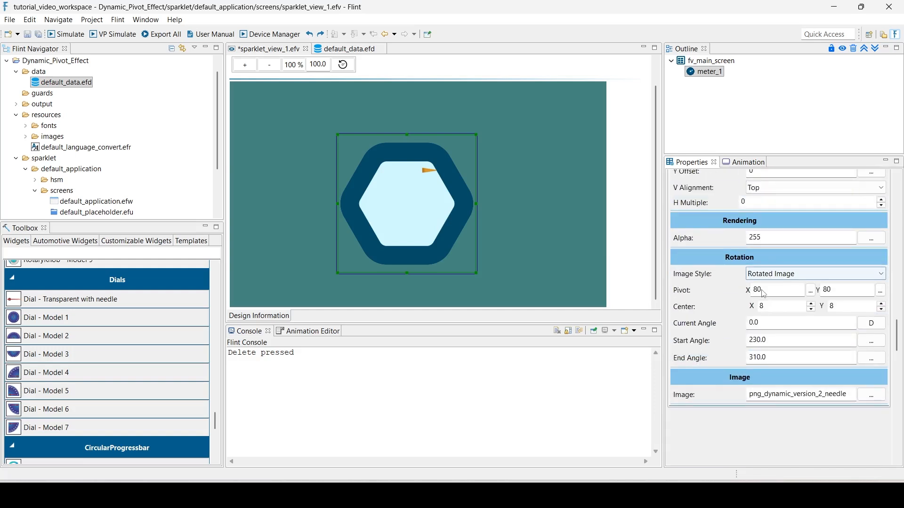
pyautogui.click(769, 294)
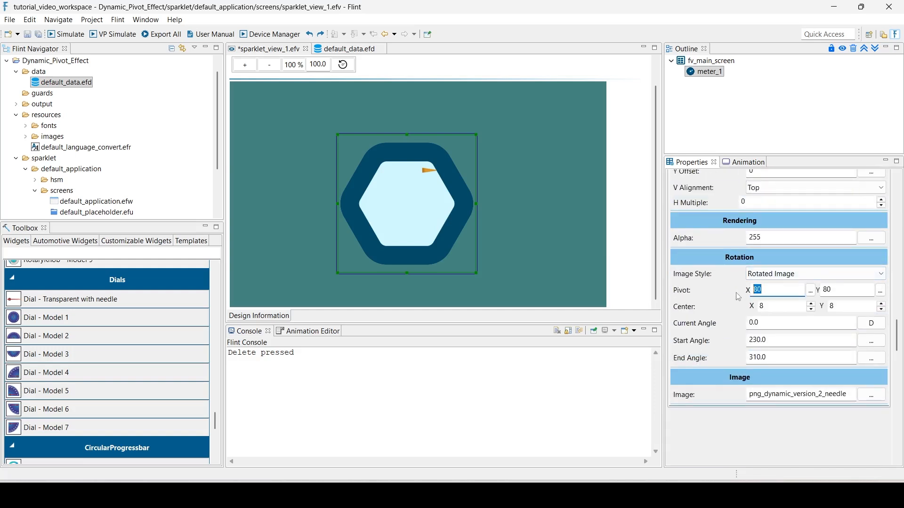
pyautogui.write('166')
pyautogui.click(836, 294)
pyautogui.write('155')
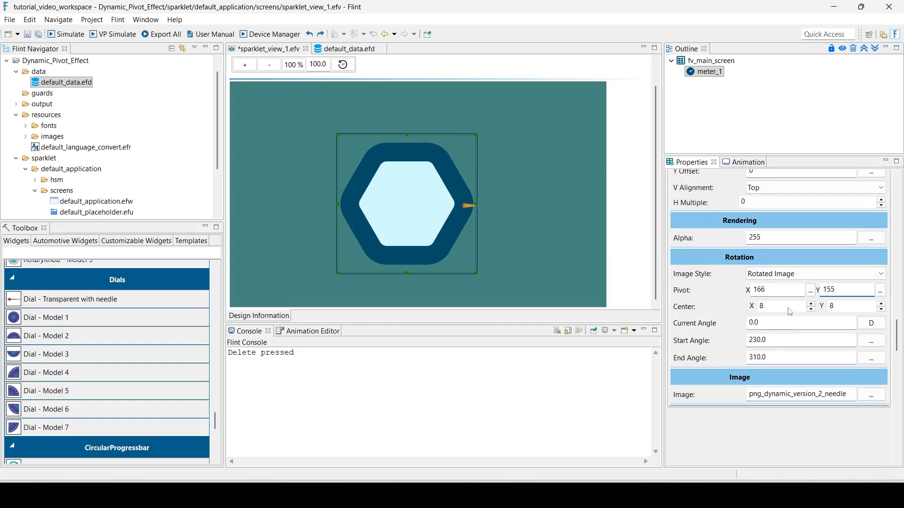
pyautogui.press('Tab')
pyautogui.write('5')
pyautogui.press('Tab')
pyautogui.write('0')
# - Set the needle's start angle to 235, end angle to 0 and current angle to 235, and save the view
pyautogui.doubleClick(776, 344)
pyautogui.write('235')
pyautogui.moveTo(774, 355); pyautogui.dragTo(741, 349)
pyautogui.write('0')
pyautogui.moveTo(770, 324); pyautogui.dragTo(742, 327)
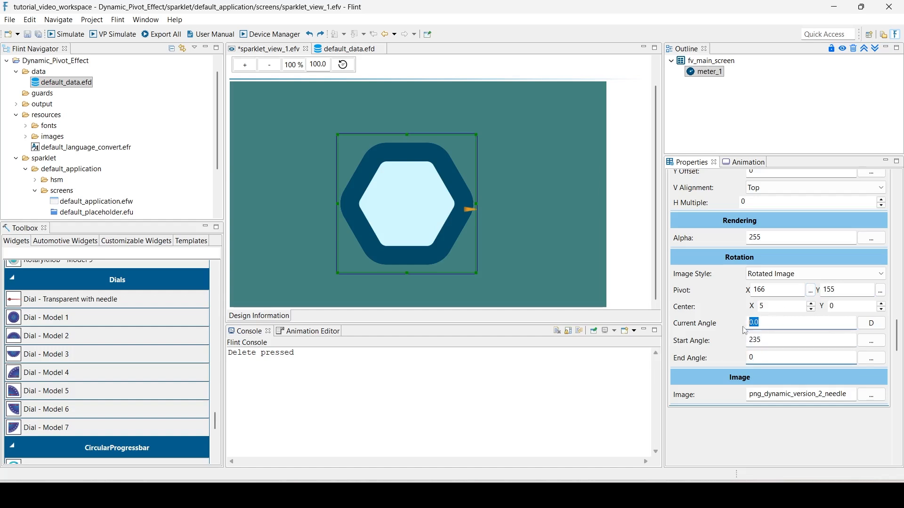
pyautogui.write('235')
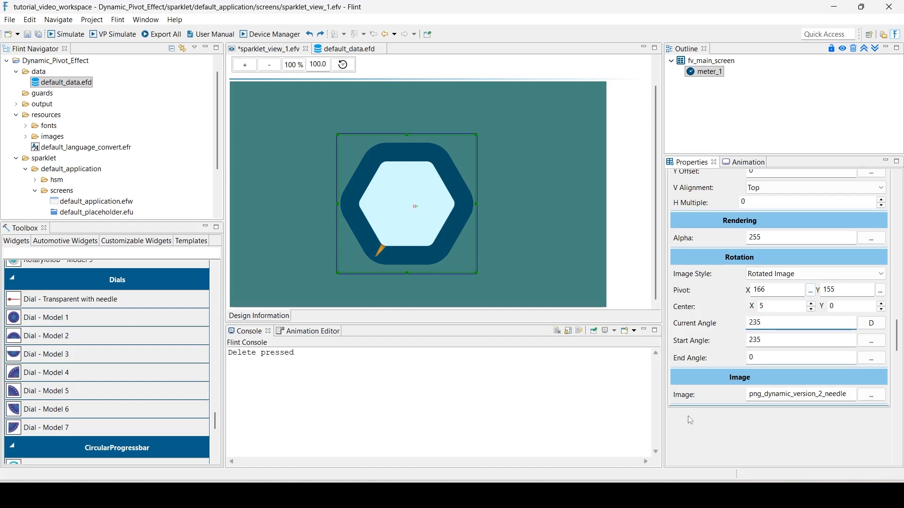
pyautogui.click(38, 36)
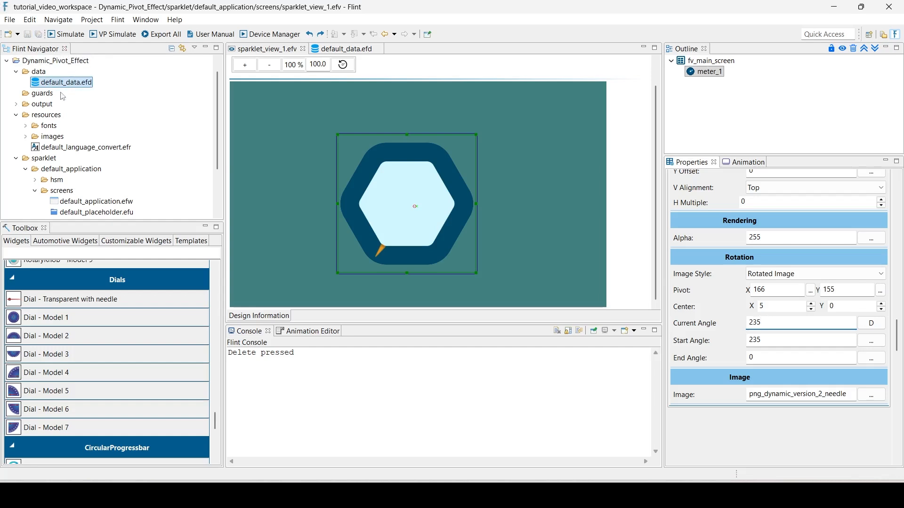
# - Create a Sparklet EFO of type Dynamic Pivot named speed.efo in the data folder and open it
pyautogui.click(39, 72)
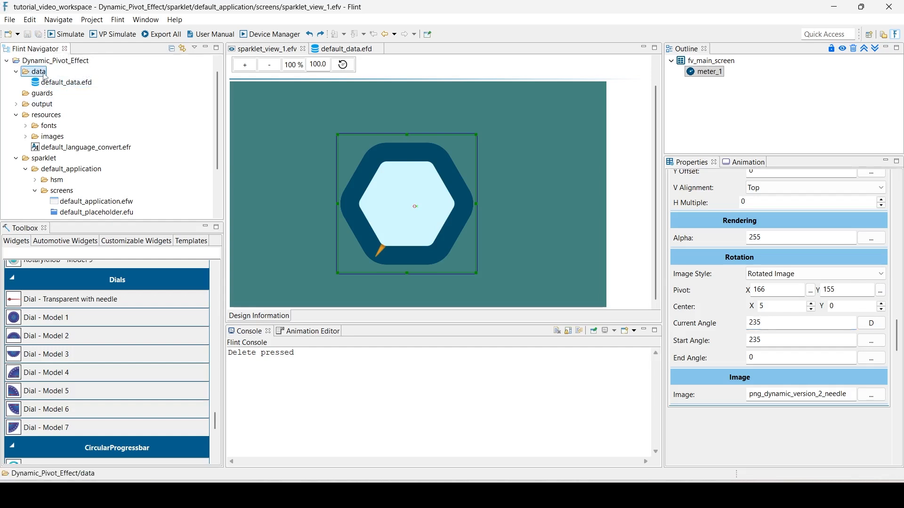
pyautogui.rightClick(45, 75)
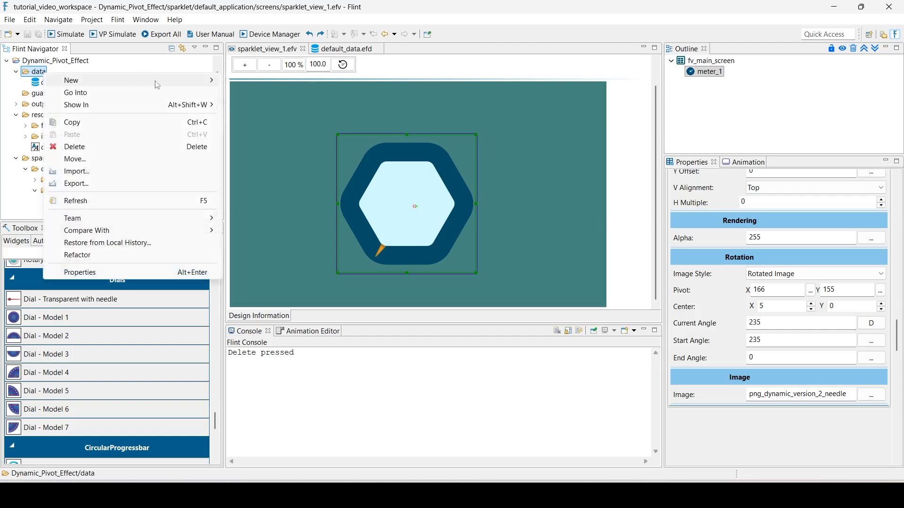
pyautogui.moveTo(70, 81)
pyautogui.click(249, 127)
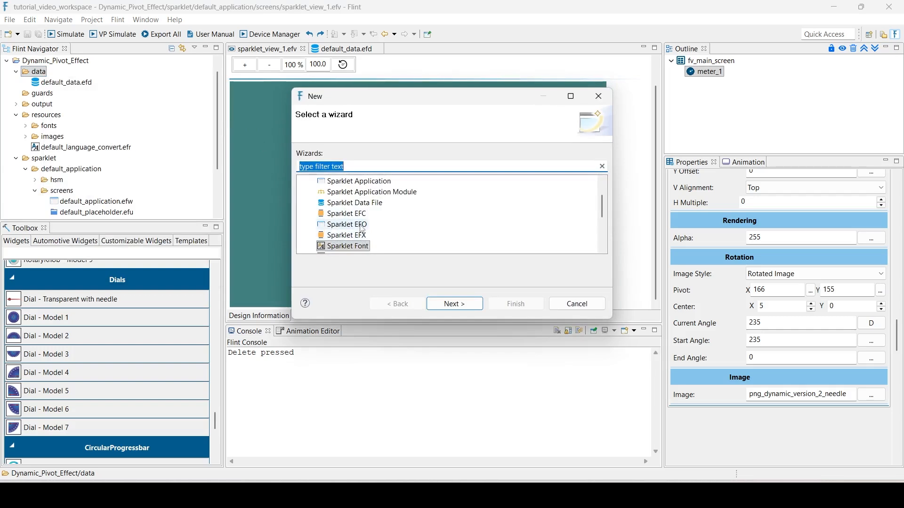
pyautogui.click(360, 225)
pyautogui.click(452, 304)
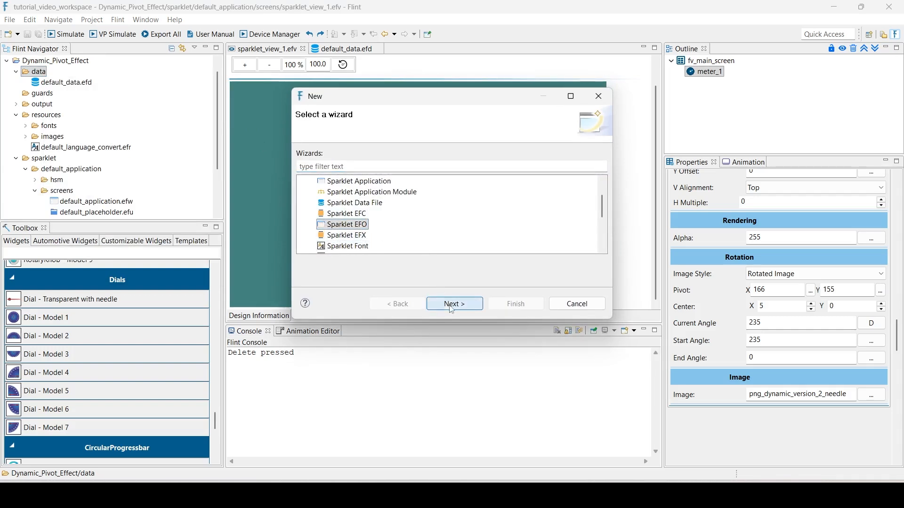
pyautogui.click(419, 160)
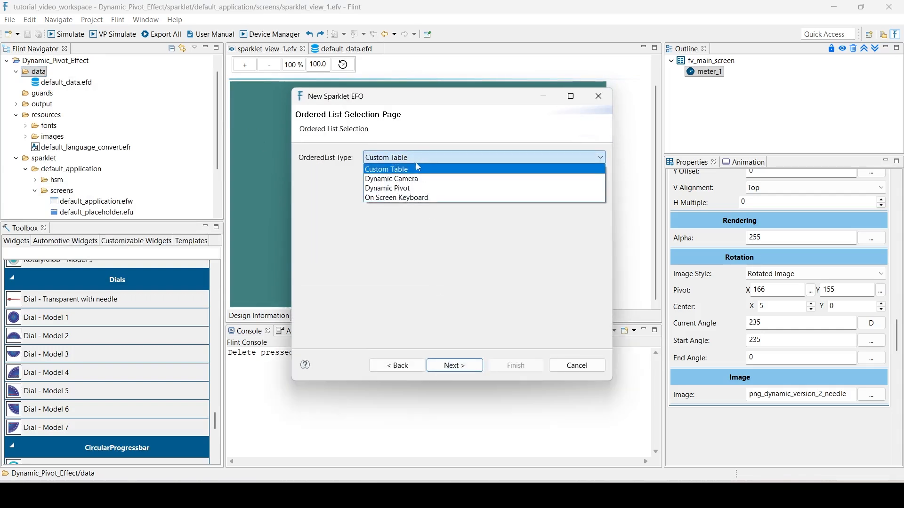
pyautogui.click(414, 189)
pyautogui.click(474, 368)
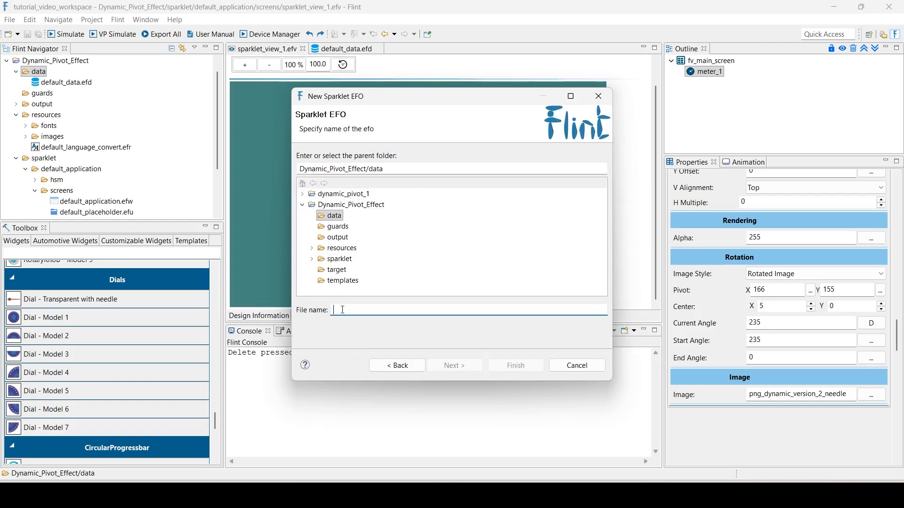
pyautogui.write('speed.efo')
pyautogui.click(521, 368)
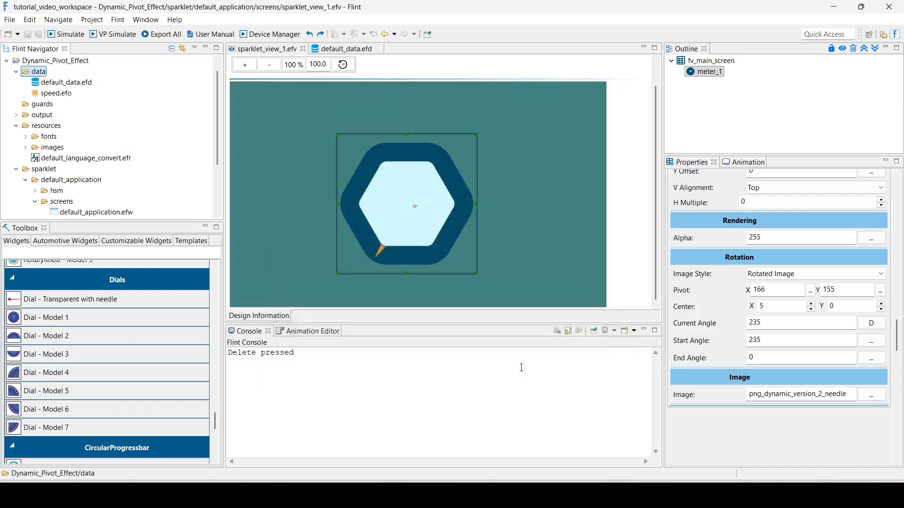
pyautogui.doubleClick(64, 96)
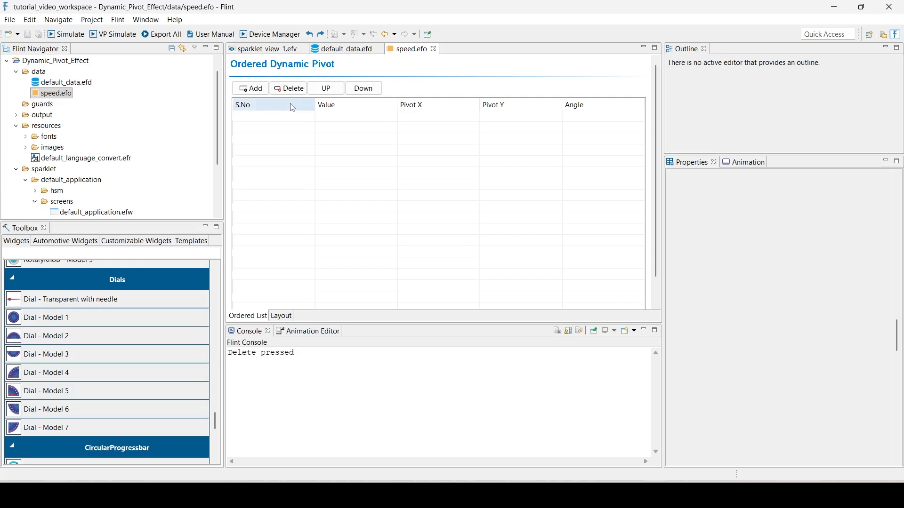
# - Add a pivot row with value 0, Pivot X 166, Pivot Y 155 and angle 235, and save speed.efo
pyautogui.click(256, 88)
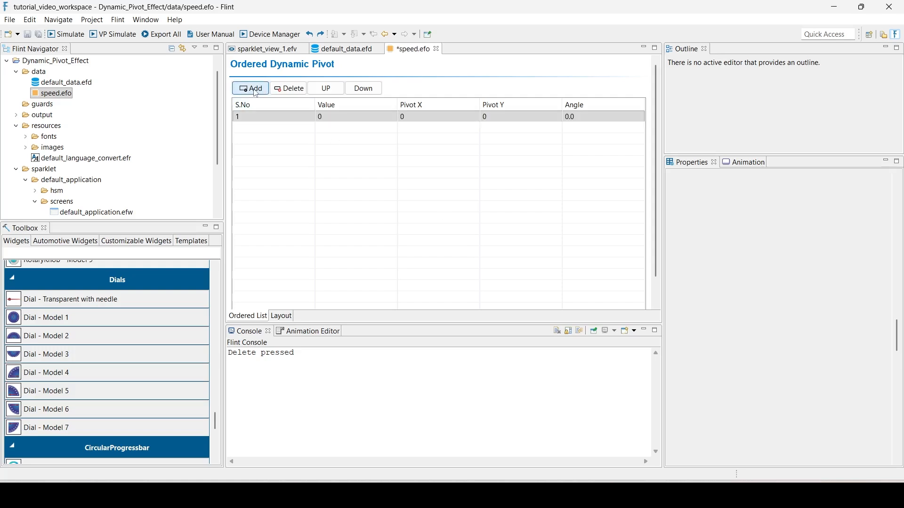
pyautogui.click(339, 117)
pyautogui.click(339, 117)
pyautogui.click(418, 117)
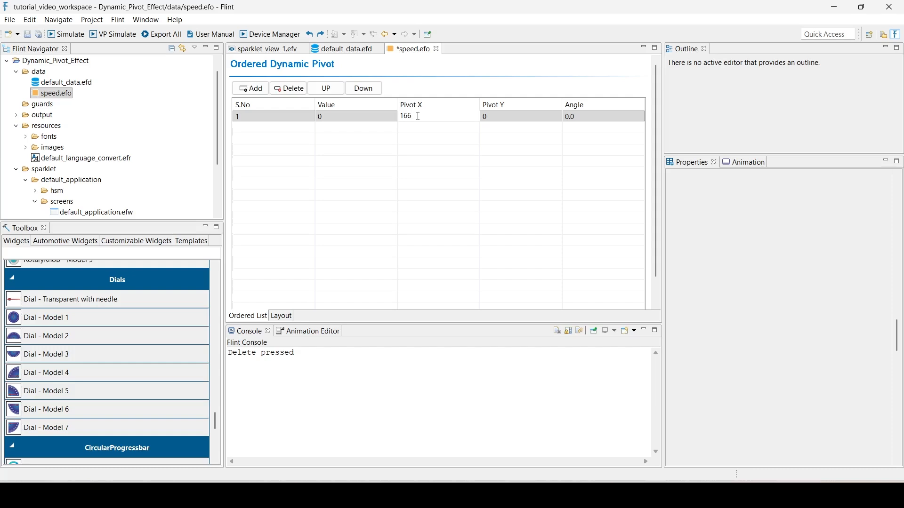
pyautogui.click(520, 119)
pyautogui.click(520, 118)
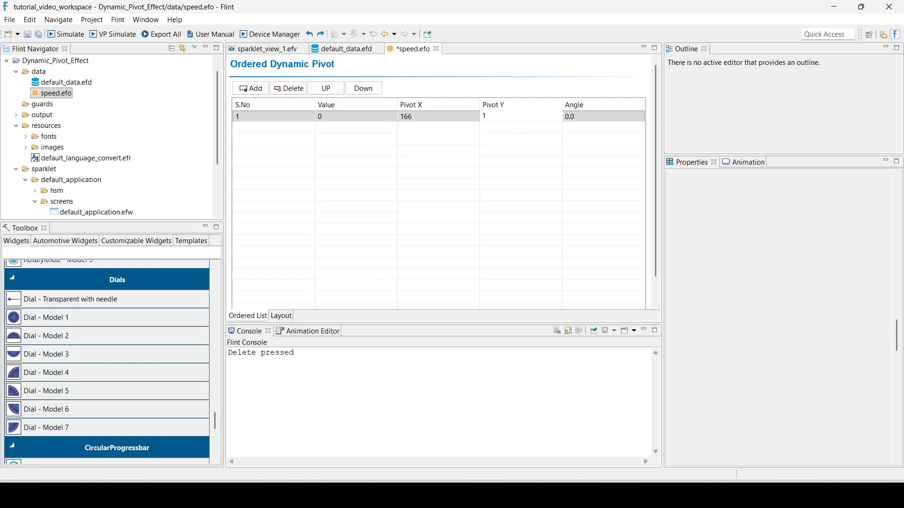
pyautogui.write('155')
pyautogui.press('Tab')
pyautogui.write('235')
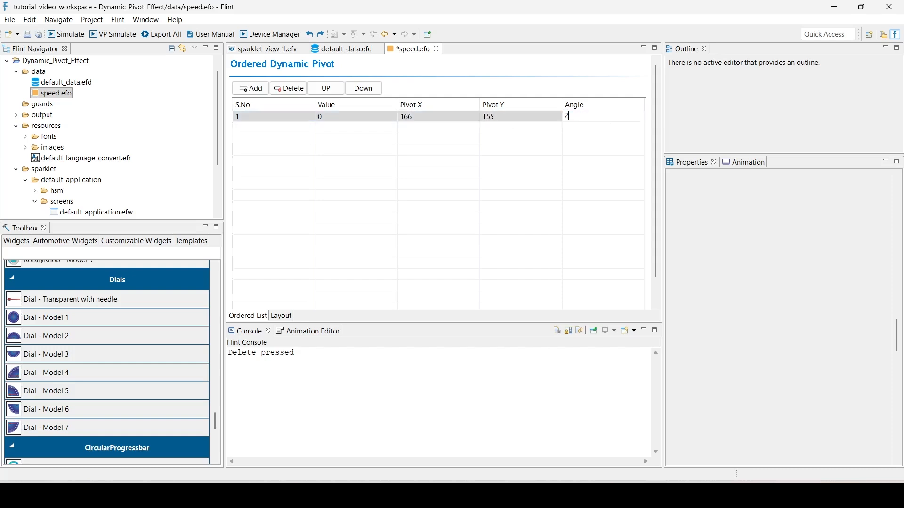
pyautogui.click(38, 35)
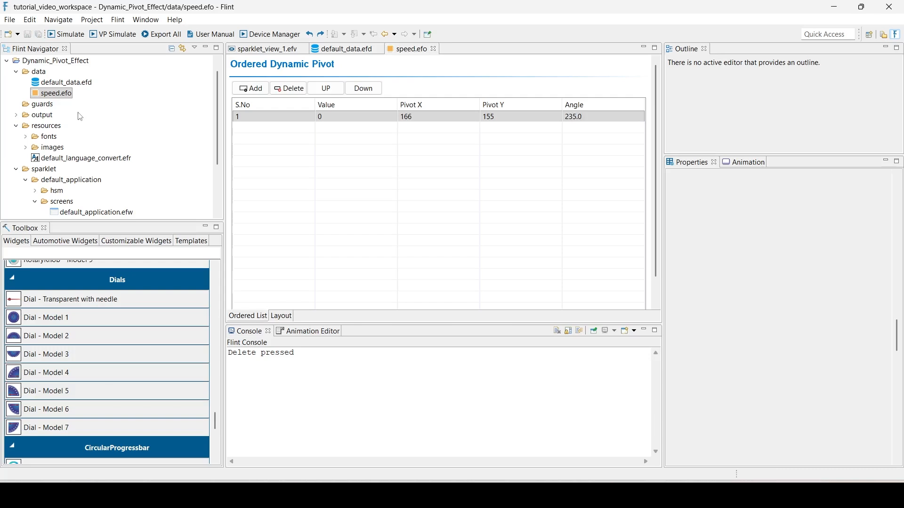
# - In the pivot layout of speed.efo, set the layout width and height to 300
pyautogui.click(282, 316)
pyautogui.moveTo(310, 127); pyautogui.dragTo(292, 129)
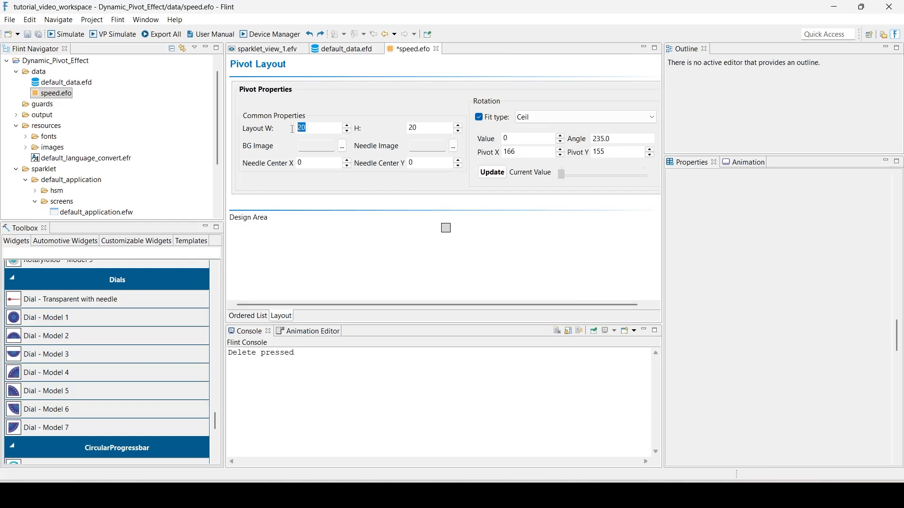
pyautogui.write('300')
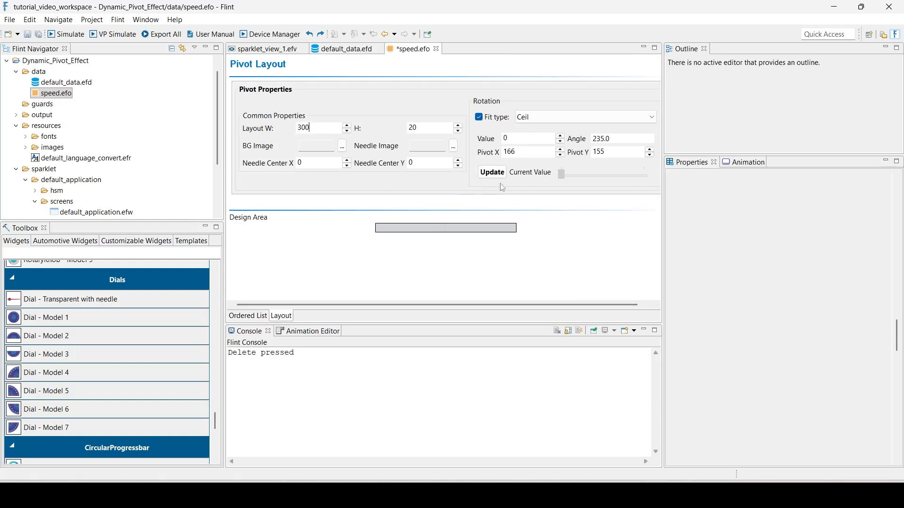
pyautogui.moveTo(422, 128); pyautogui.dragTo(403, 135)
pyautogui.write('300')
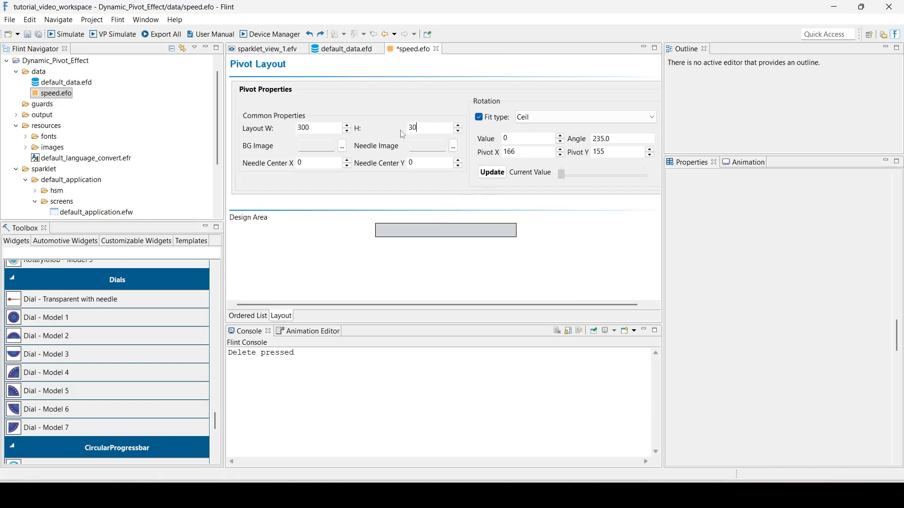
# - Assign png_dynamic_filling_version_2 as the layout's background image and png_dynamic_version_2_needle as its needle image
pyautogui.click(343, 146)
pyautogui.click(347, 198)
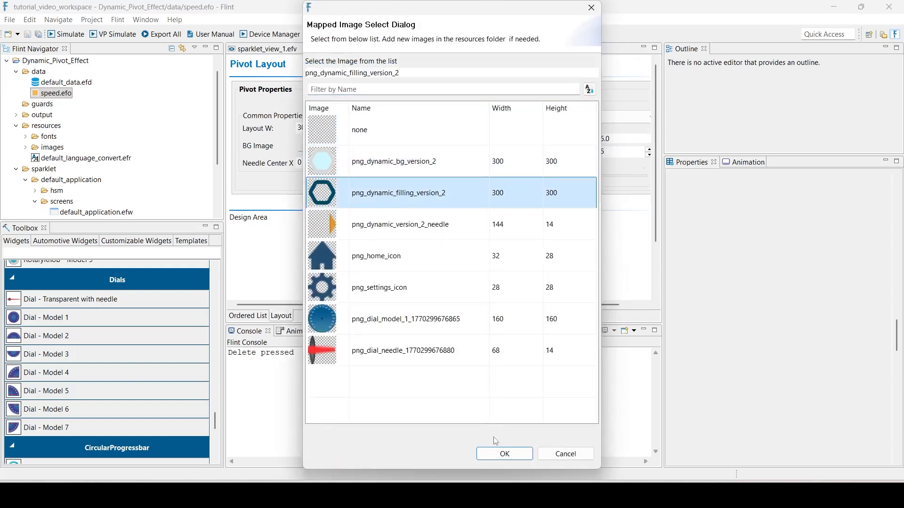
pyautogui.click(501, 453)
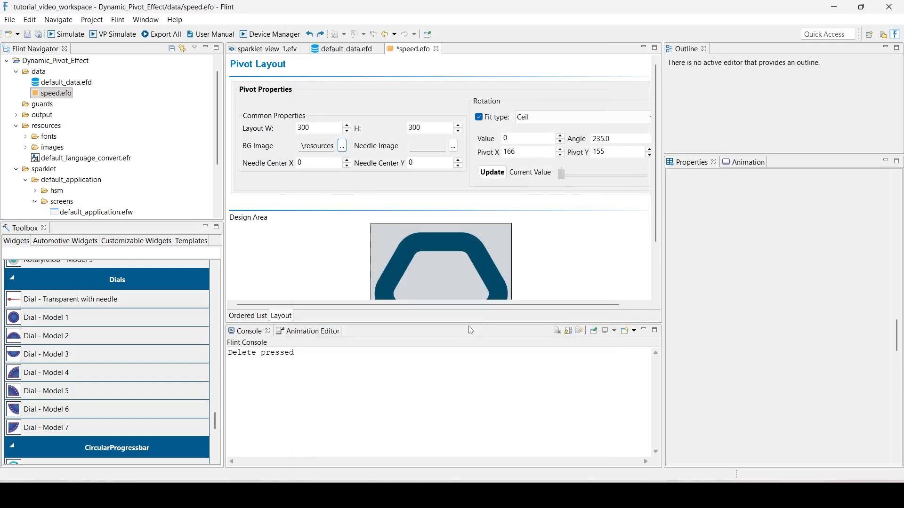
pyautogui.moveTo(469, 324); pyautogui.dragTo(472, 425)
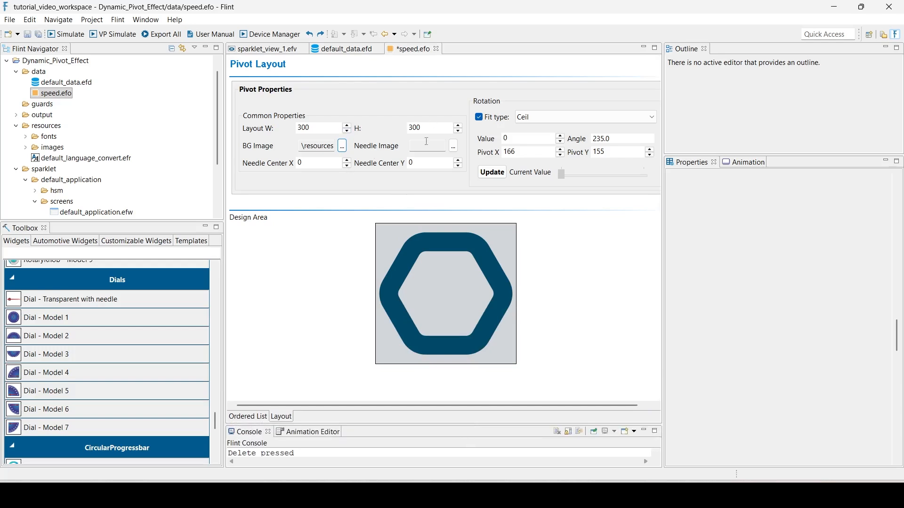
pyautogui.click(454, 146)
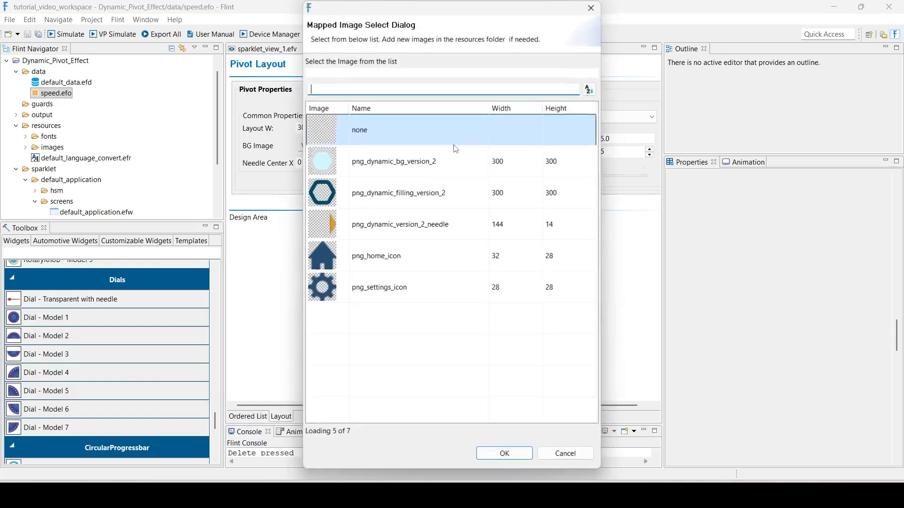
pyautogui.click(391, 232)
pyautogui.click(505, 454)
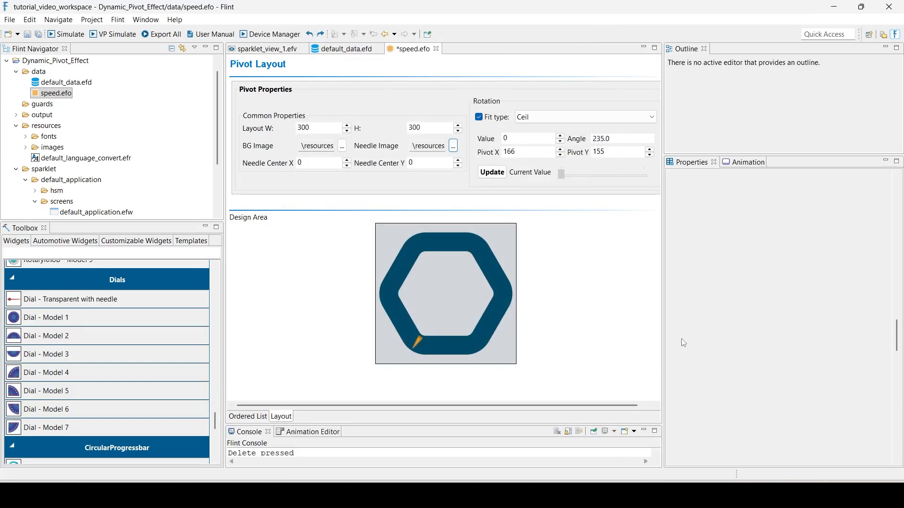
# - Set the Needle Center X to 5 and the rotation fit type to Linear fit, and save speed.efo
pyautogui.doubleClick(300, 163)
pyautogui.write('5')
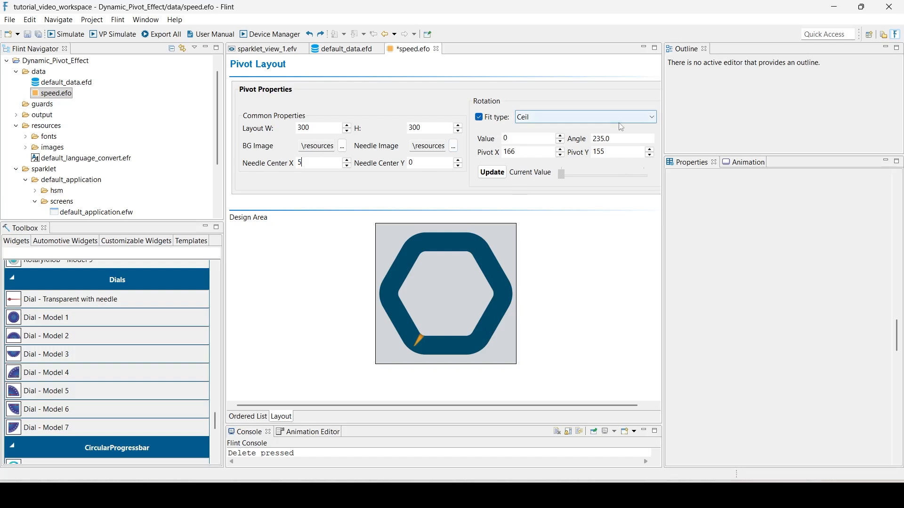
pyautogui.click(652, 118)
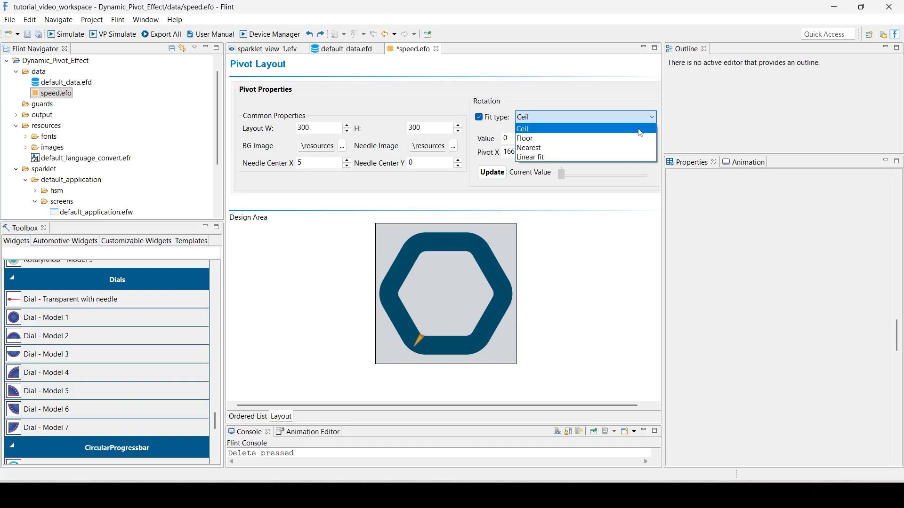
pyautogui.click(626, 157)
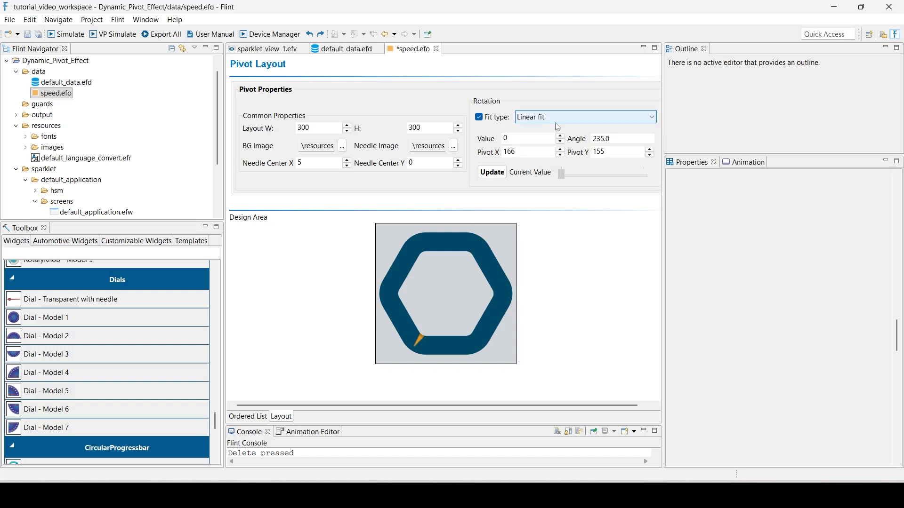
pyautogui.hotkey('ctrl', 's')
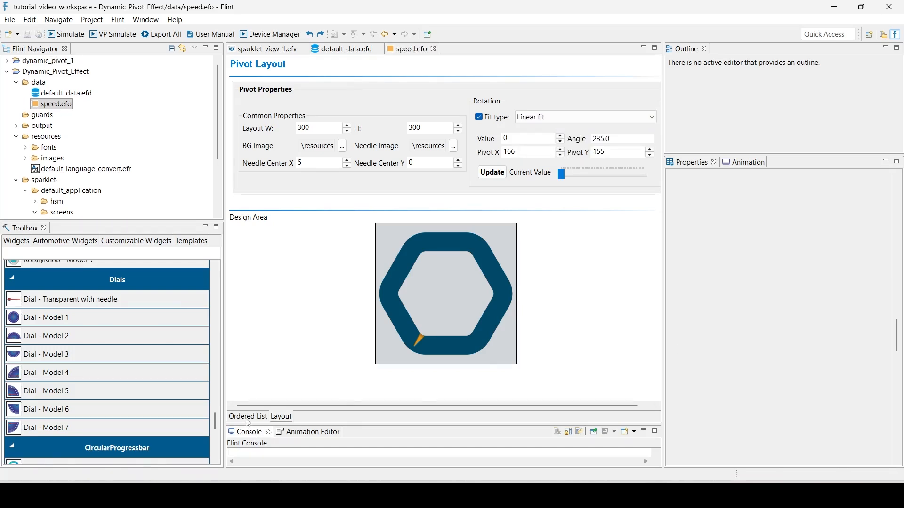
# - Review the ordered pivot list, and preview the needle's path in the layout by sweeping the current value through its range
pyautogui.click(247, 419)
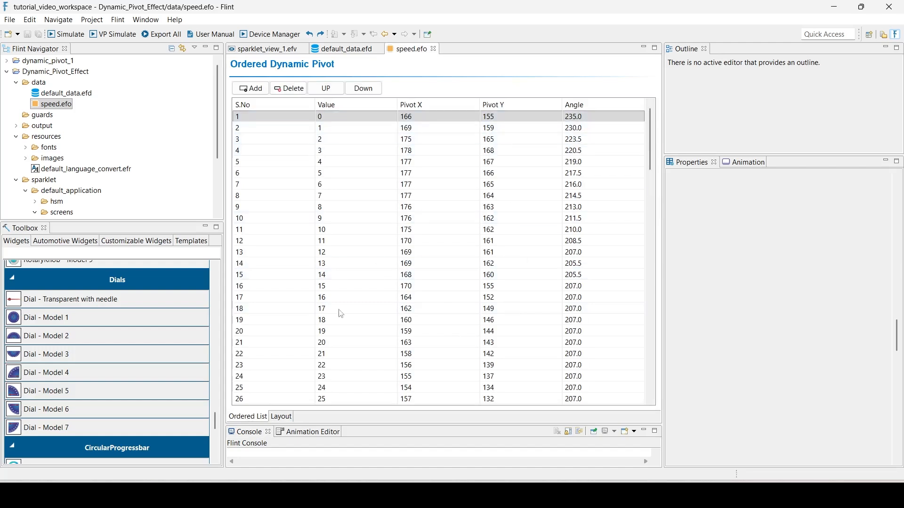
pyautogui.click(282, 418)
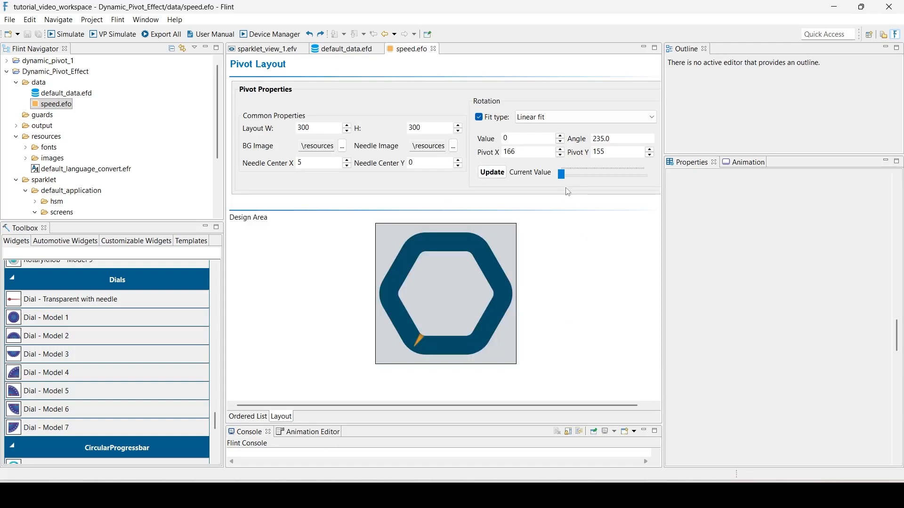
pyautogui.moveTo(565, 175); pyautogui.dragTo(644, 176)
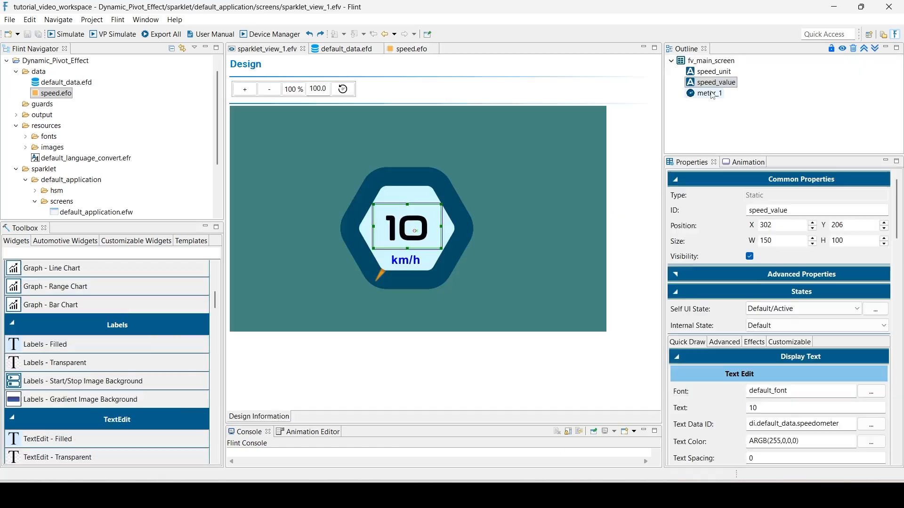
# - In sparklet_view_1.efv, add a Dynamic Pivot Effect named Dyn_pivot to the needle image of meter_1
pyautogui.click(713, 94)
pyautogui.scroll(-3, 705, 404)
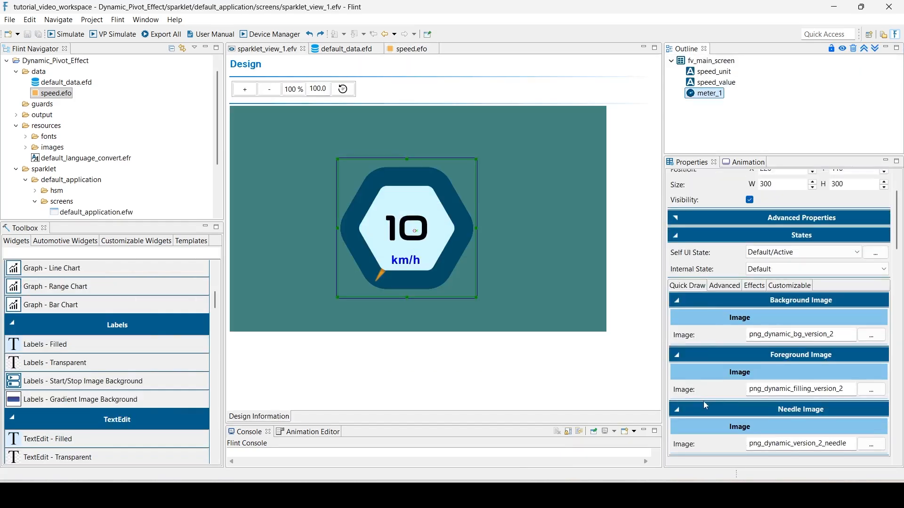
pyautogui.click(841, 318)
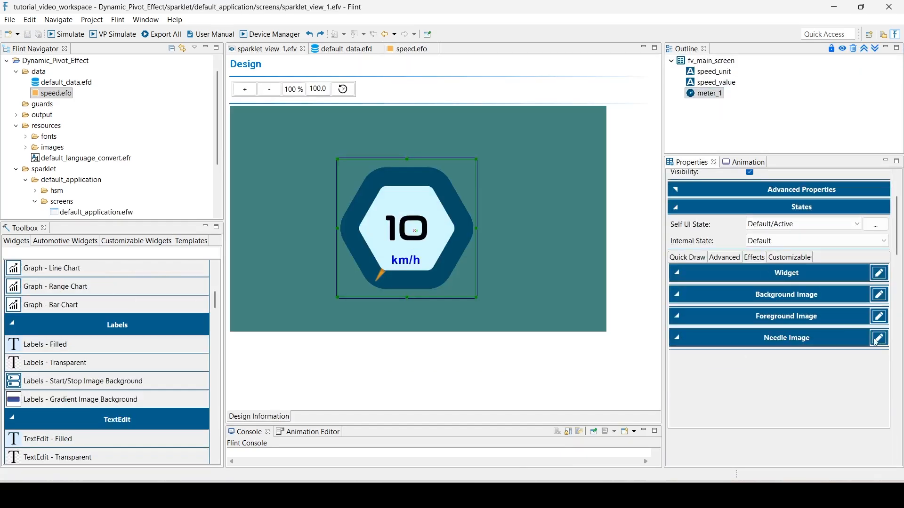
pyautogui.click(754, 258)
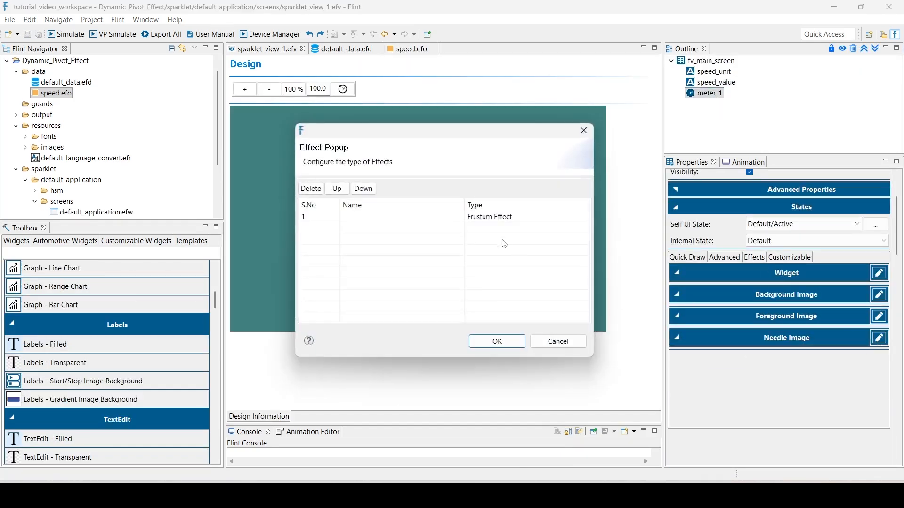
pyautogui.click(584, 218)
pyautogui.click(493, 293)
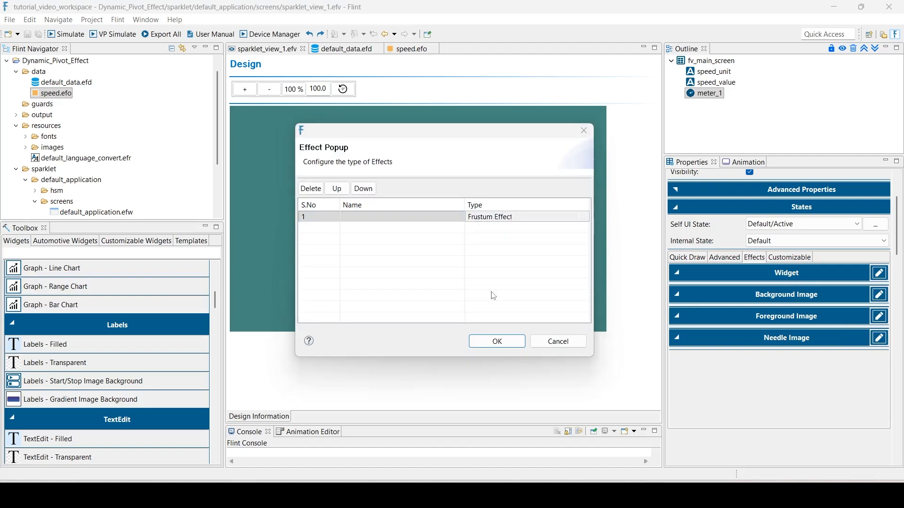
pyautogui.click(404, 220)
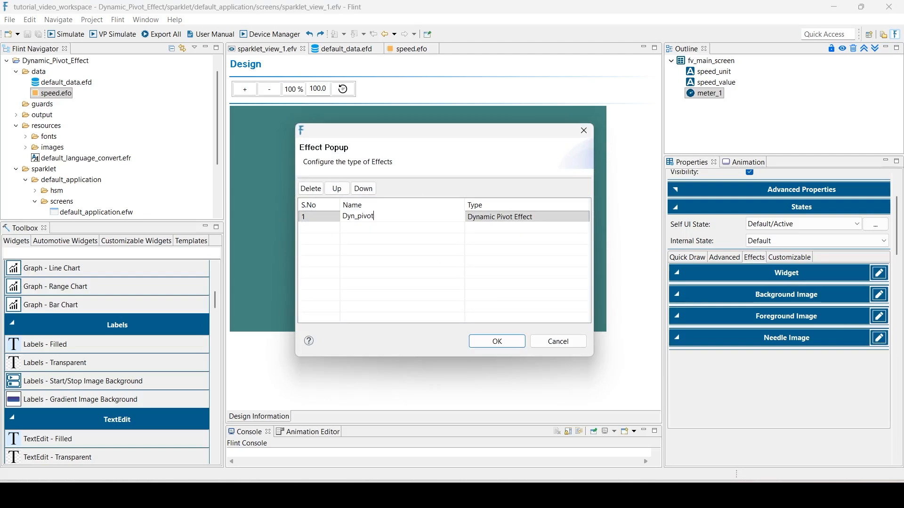
pyautogui.click(497, 342)
# - Assign speed.efo as the Dyn_pivot effect's pivot EFO, set its fit type to Linear fit, and save the view
pyautogui.scroll(-3, 710, 413)
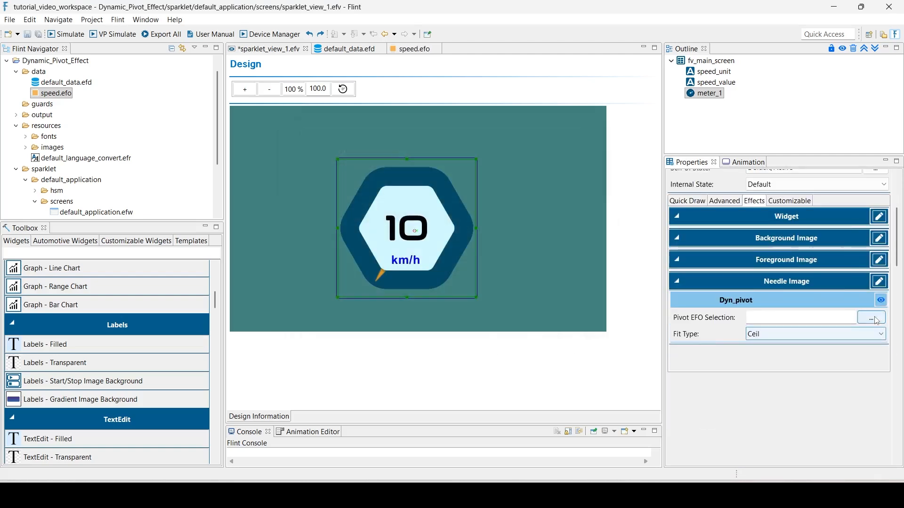
pyautogui.click(872, 318)
pyautogui.doubleClick(309, 179)
pyautogui.click(791, 335)
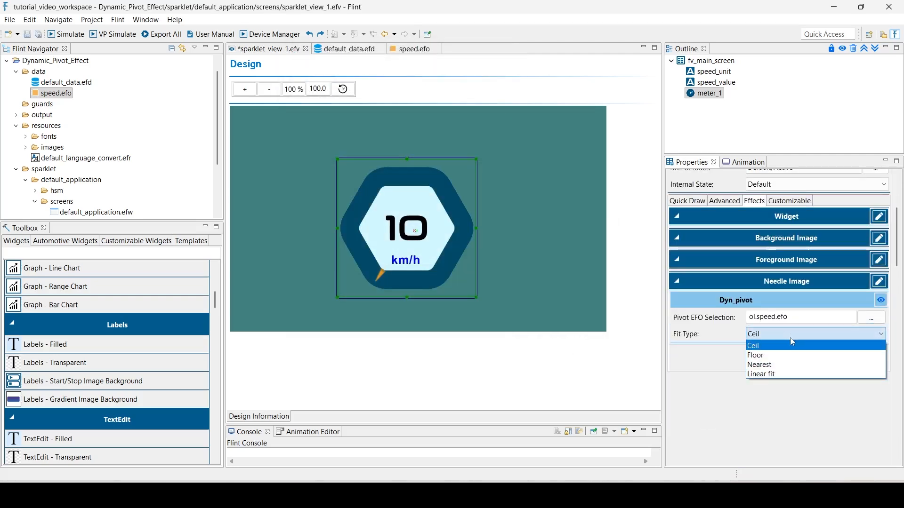
pyautogui.click(767, 374)
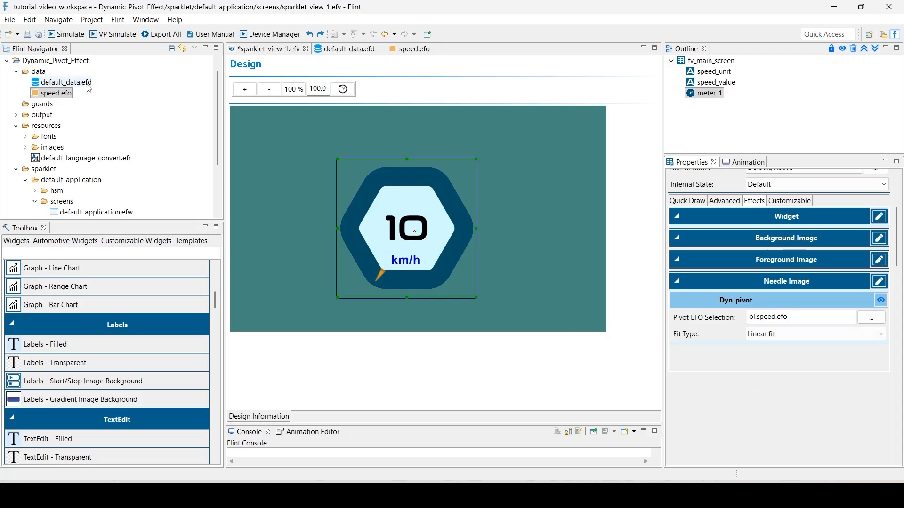
pyautogui.hotkey('ctrl', 's')
# - Export the whole Dynamic_Pivot_Effect project and test it in the simulator by reading the Speedometer variable
pyautogui.click(56, 65)
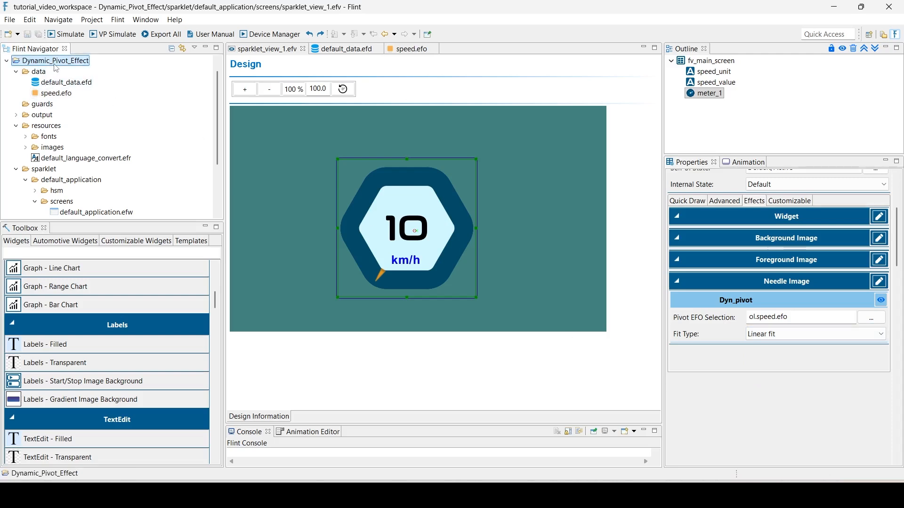
pyautogui.click(155, 37)
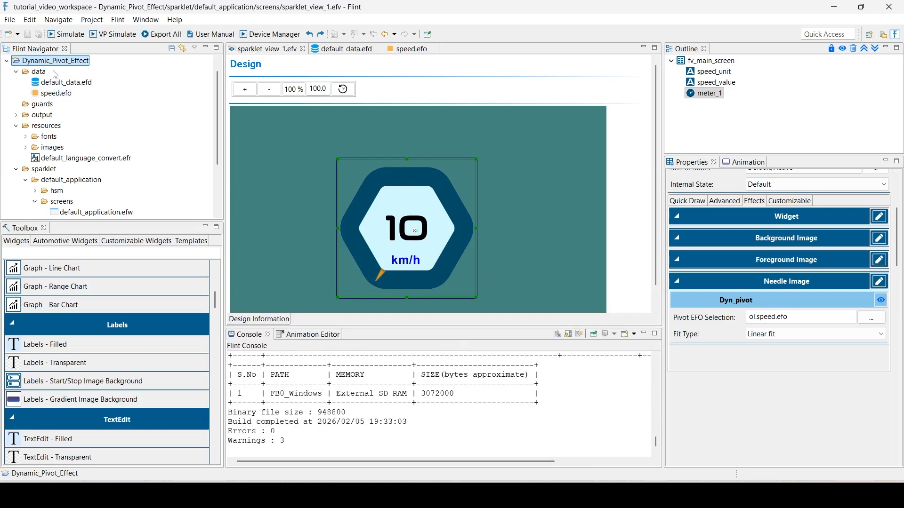
pyautogui.click(66, 34)
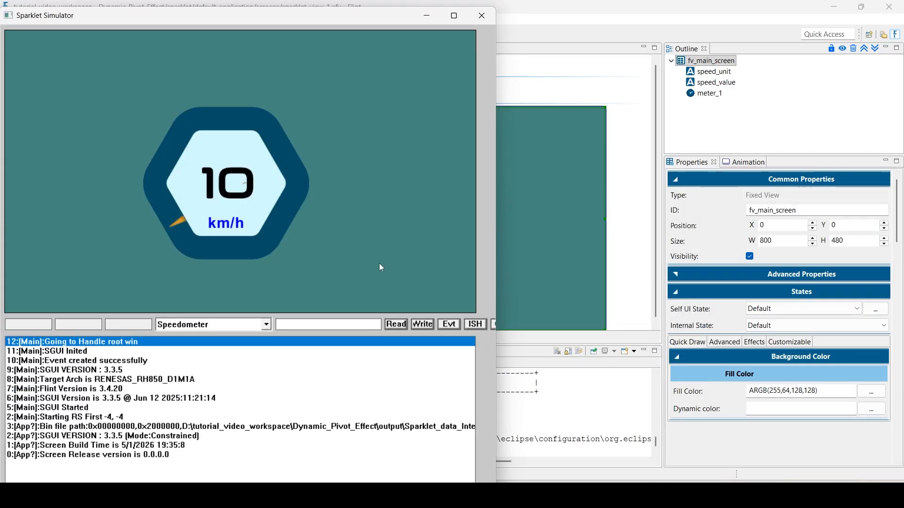
pyautogui.click(393, 326)
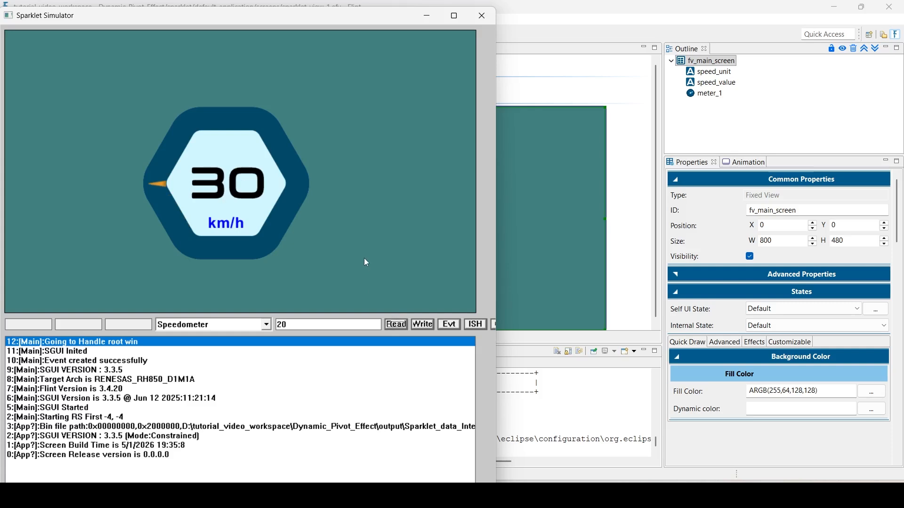